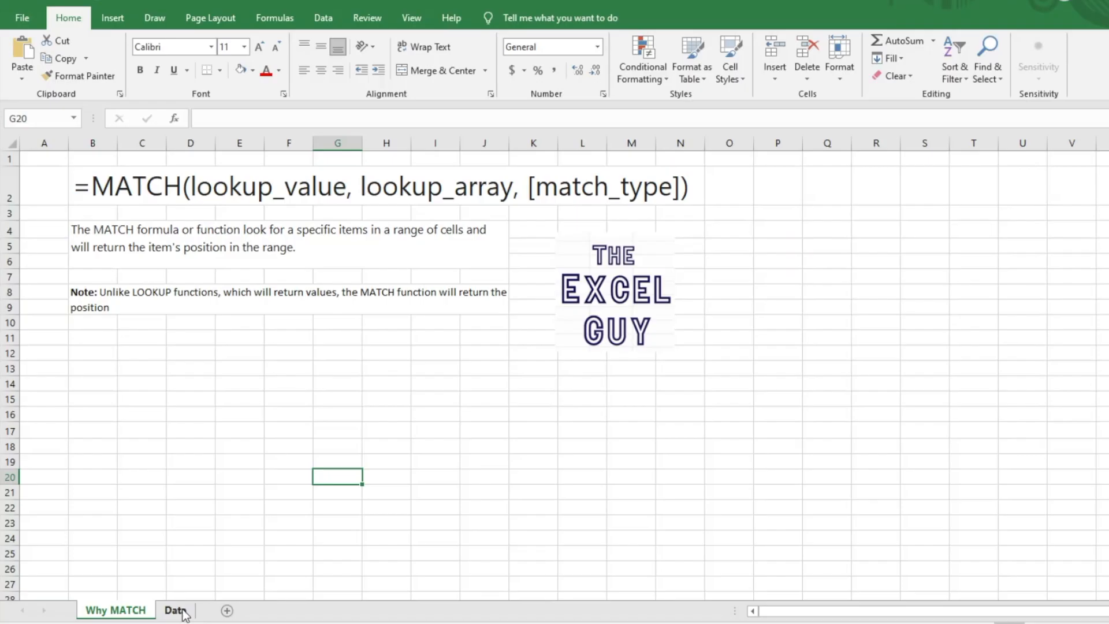
# On the Data sheet, clear Janitorial's Position cell J3 and begin a MATCH formula in it.
pyautogui.click(175, 610)
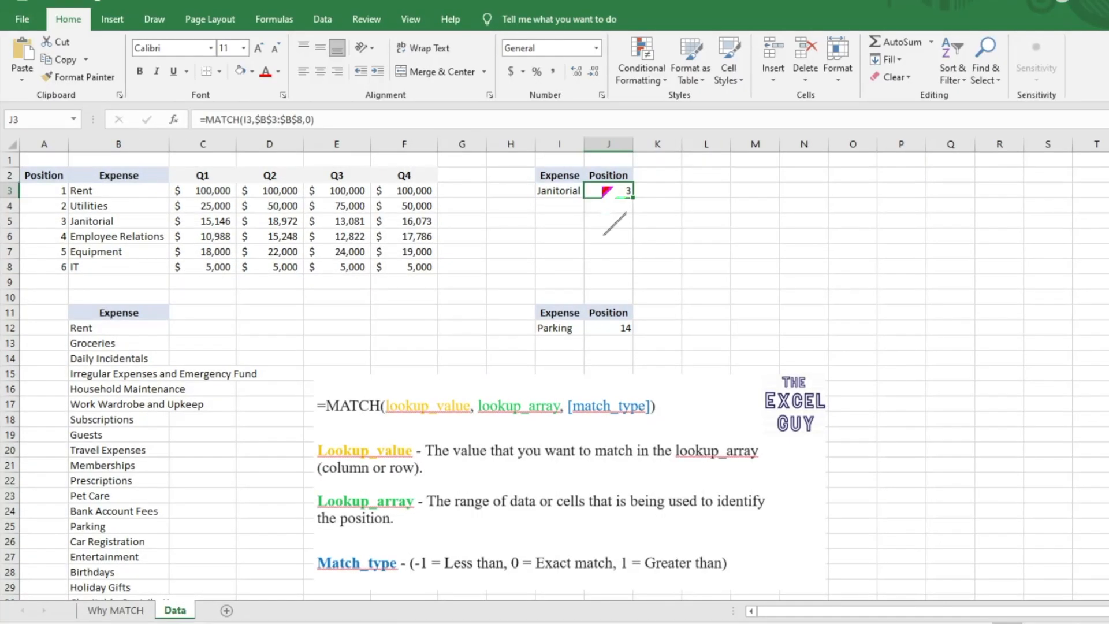
pyautogui.doubleClick(607, 190)
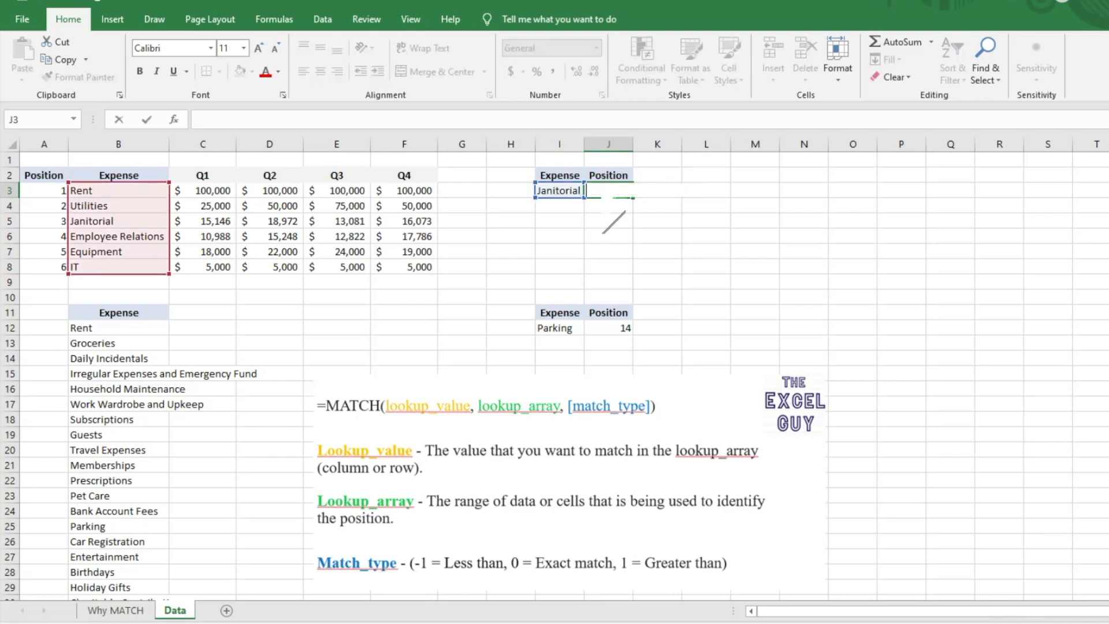
pyautogui.press('Escape')
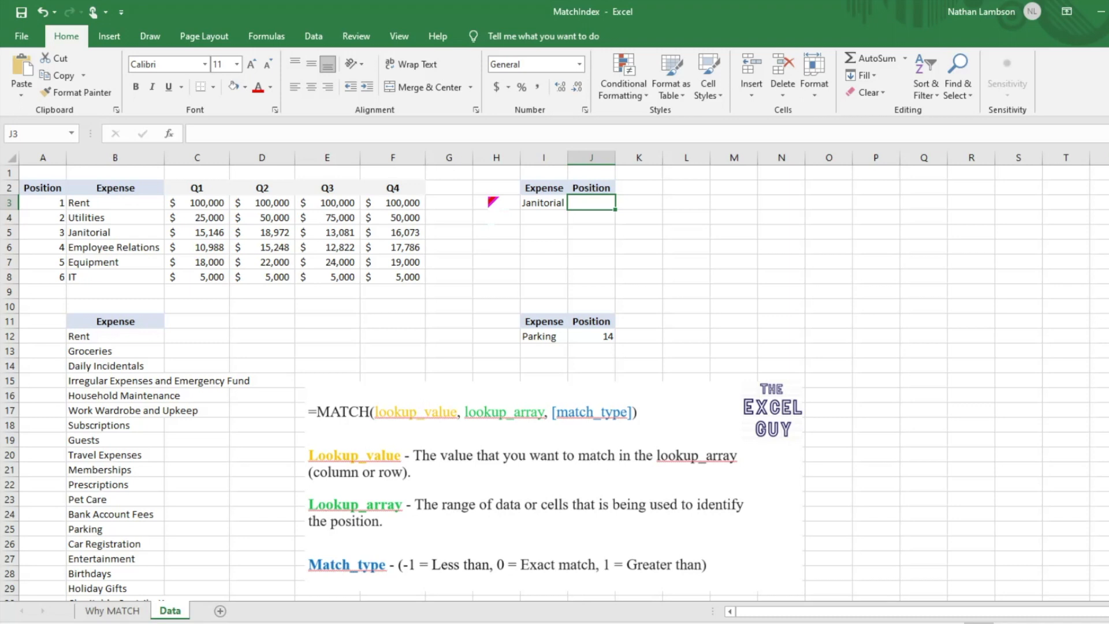
pyautogui.write('=')
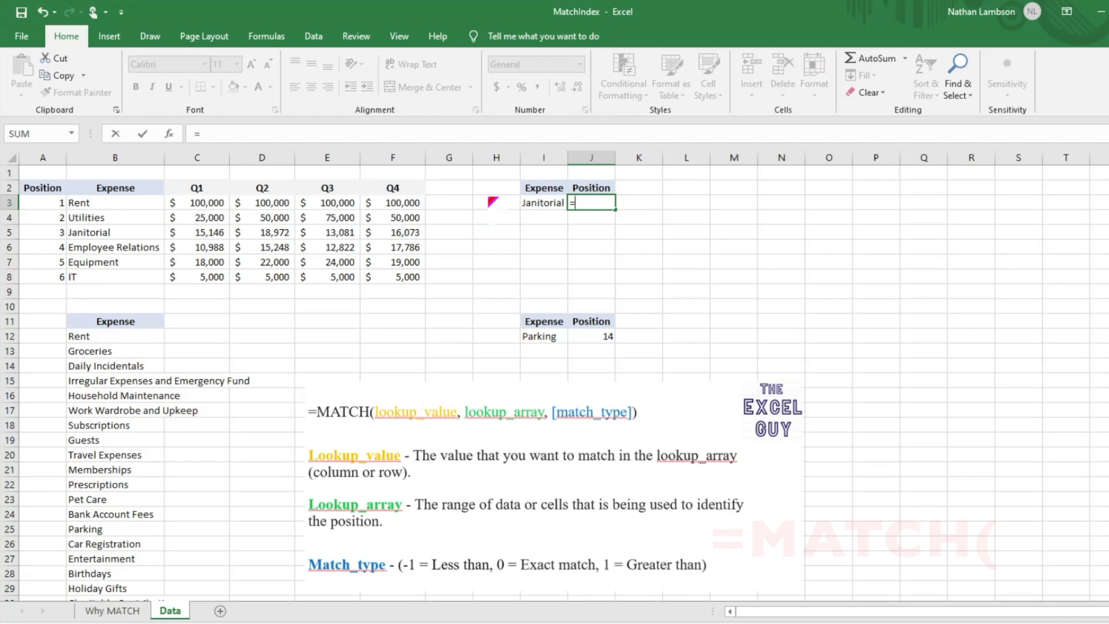
pyautogui.write('match')
pyautogui.press('Tab')
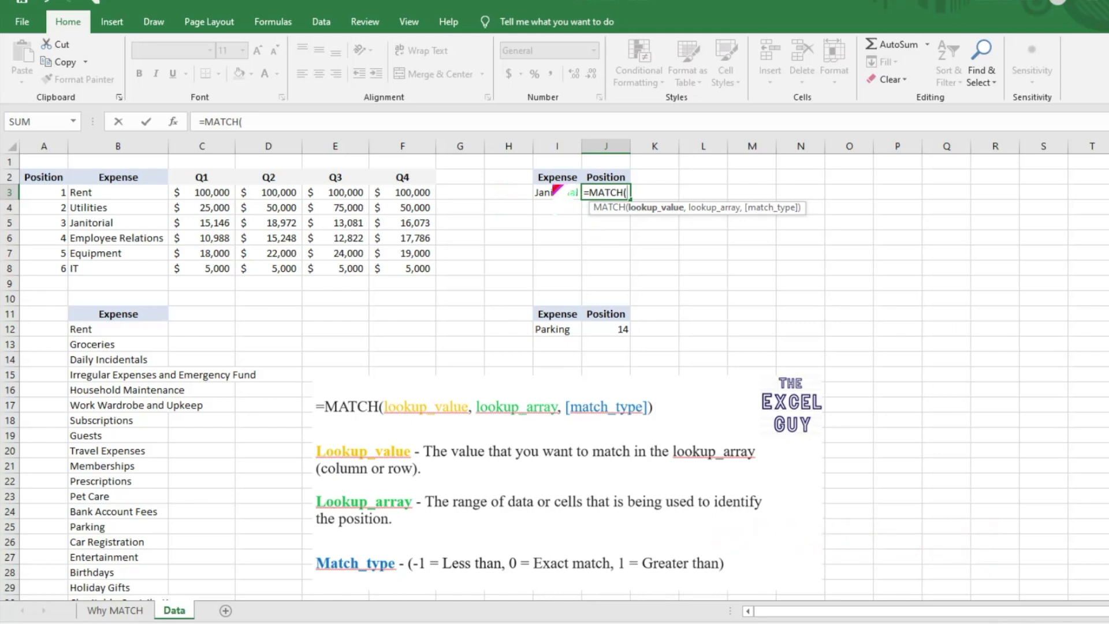
pyautogui.write('"J')
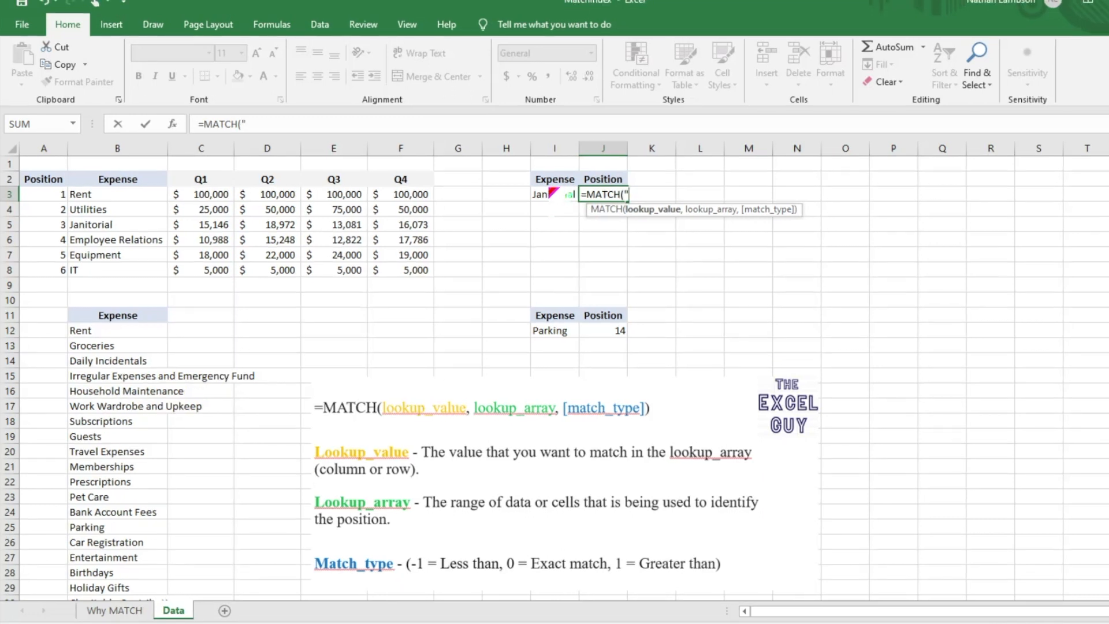
pyautogui.write('anitorial"')
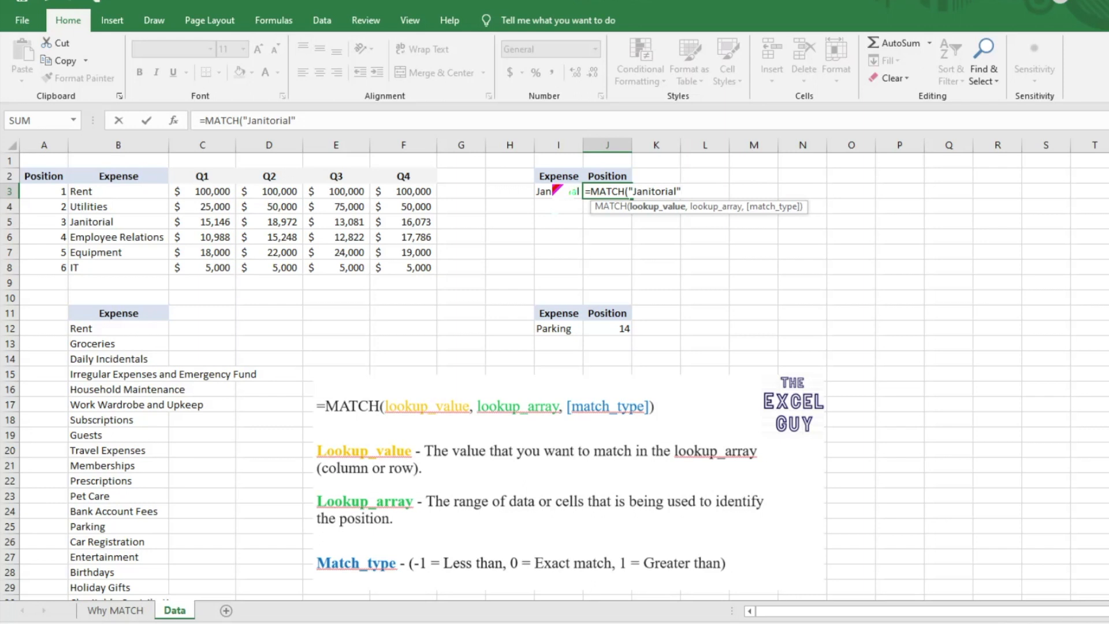
pyautogui.press('BackSpace')
pyautogui.press('BackSpace')
pyautogui.press('BackSpace')
pyautogui.press('BackSpace')
pyautogui.press('BackSpace')
pyautogui.press('BackSpace')
pyautogui.press('BackSpace')
pyautogui.press('BackSpace')
pyautogui.press('BackSpace')
pyautogui.press('BackSpace')
pyautogui.press('BackSpace')
pyautogui.press('BackSpace')
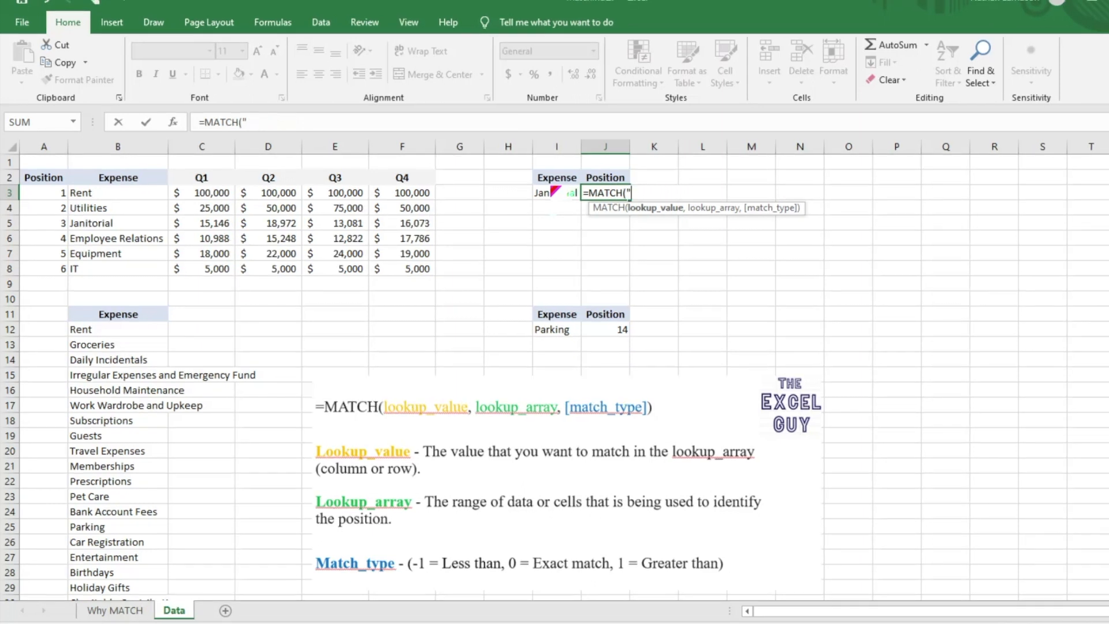
# Complete the MATCH formula in J3 with lookup value I3, lookup array B3:B8 and match type 0.
pyautogui.click(554, 193)
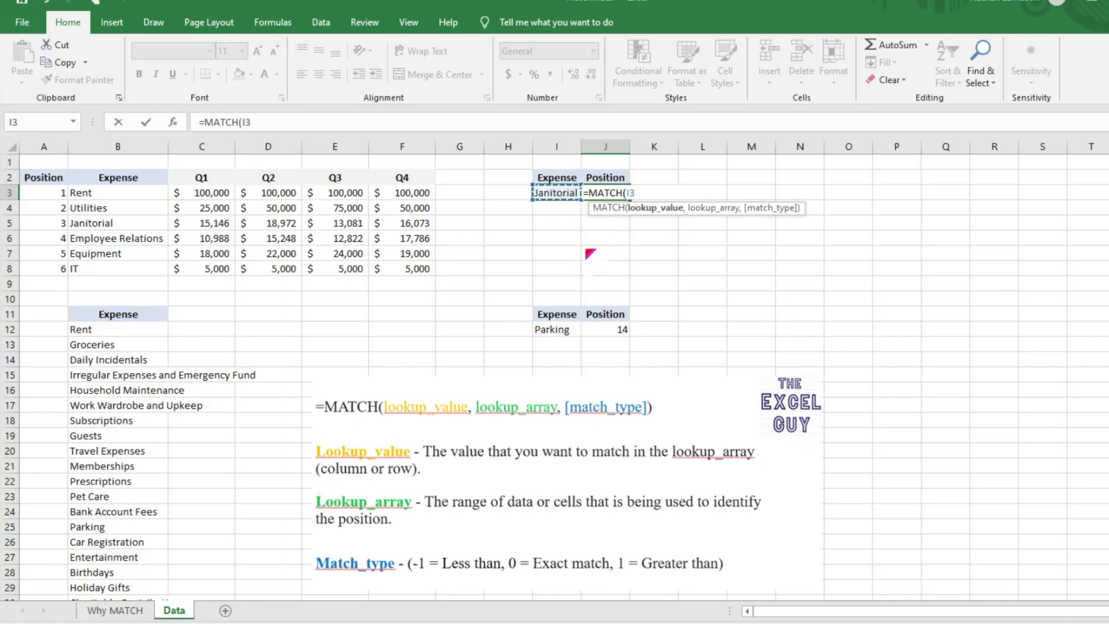
pyautogui.write(',')
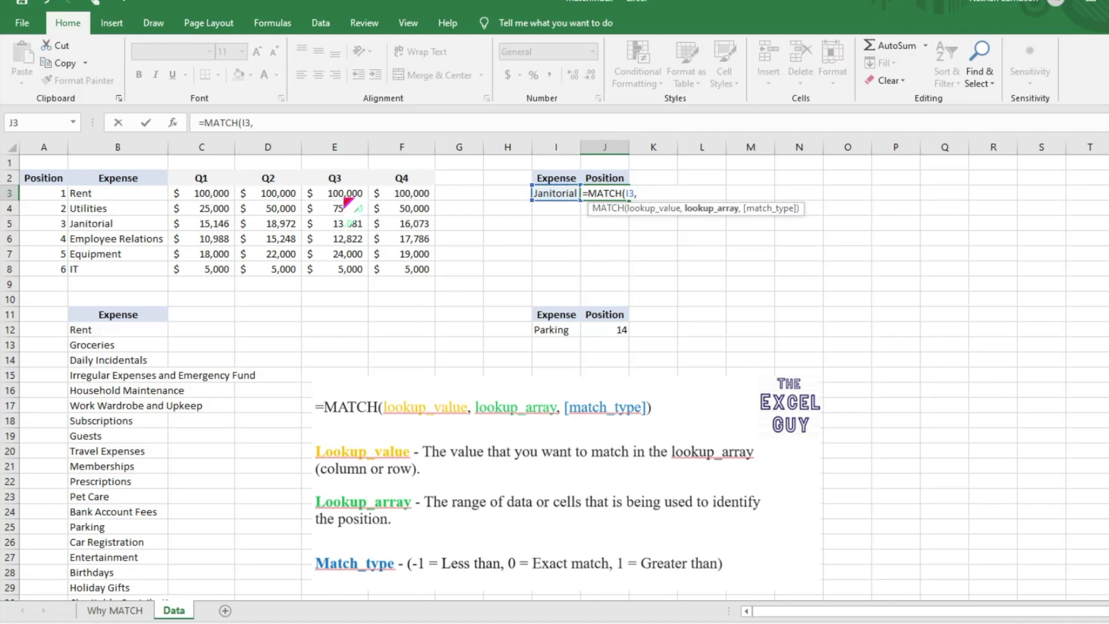
pyautogui.moveTo(114, 194); pyautogui.dragTo(111, 269)
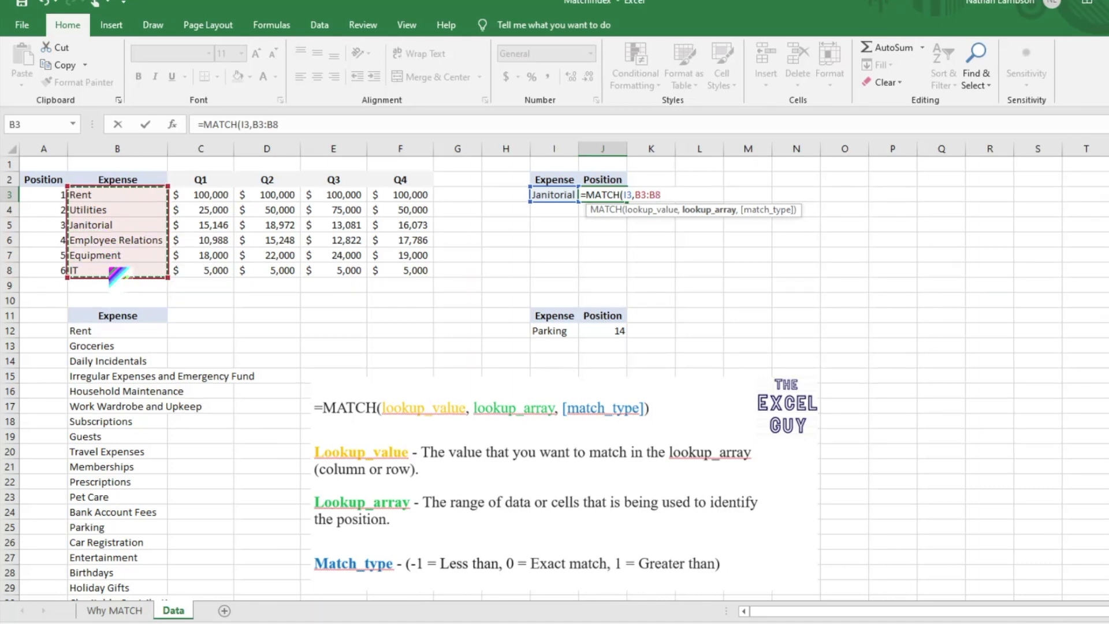
pyautogui.write(',')
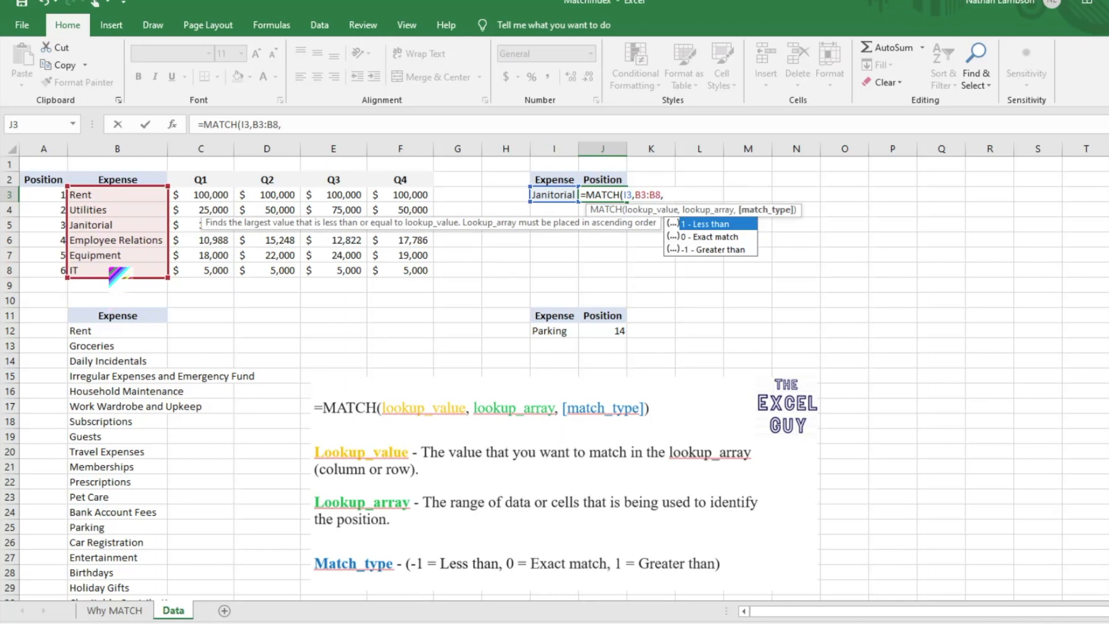
pyautogui.write('0')
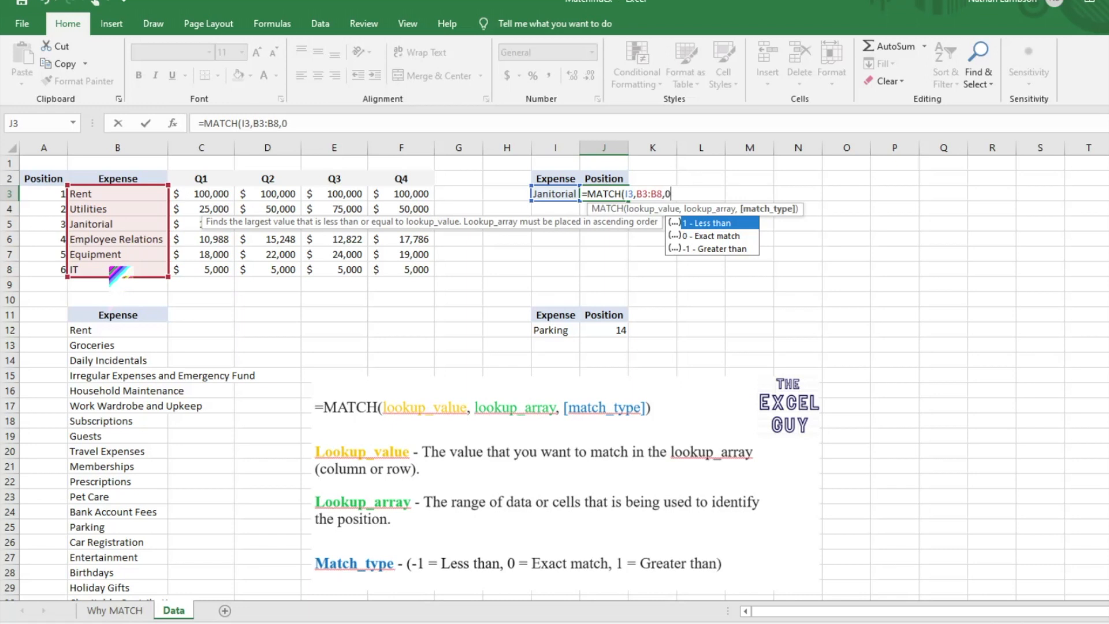
pyautogui.write(')')
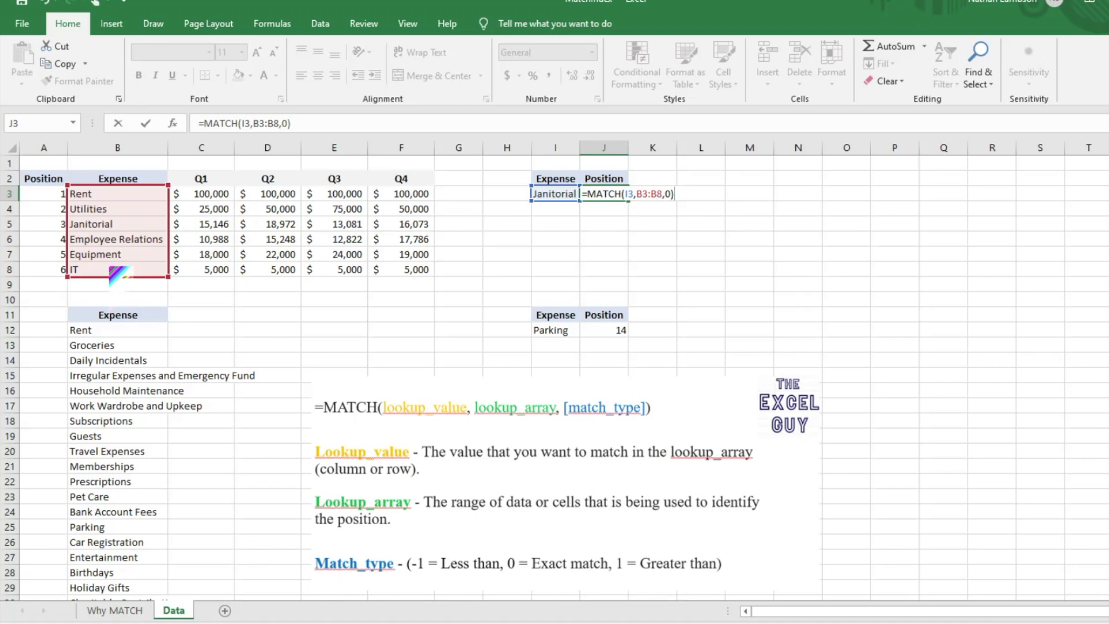
pyautogui.press('Return')
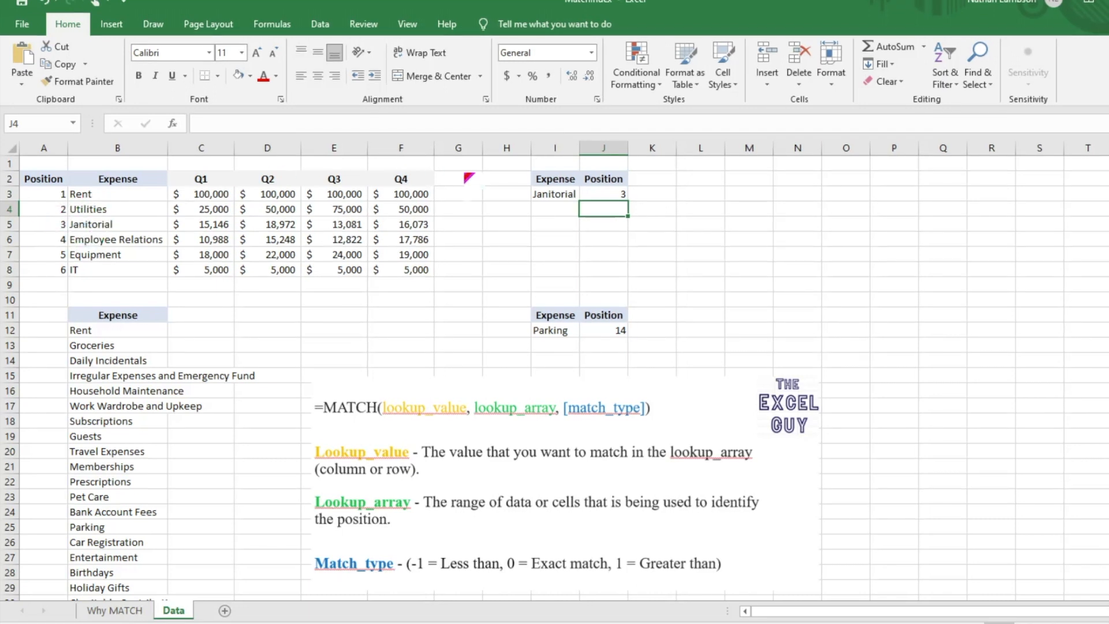
# Clear the existing Position formula for Parking in cell J12.
pyautogui.click(614, 330)
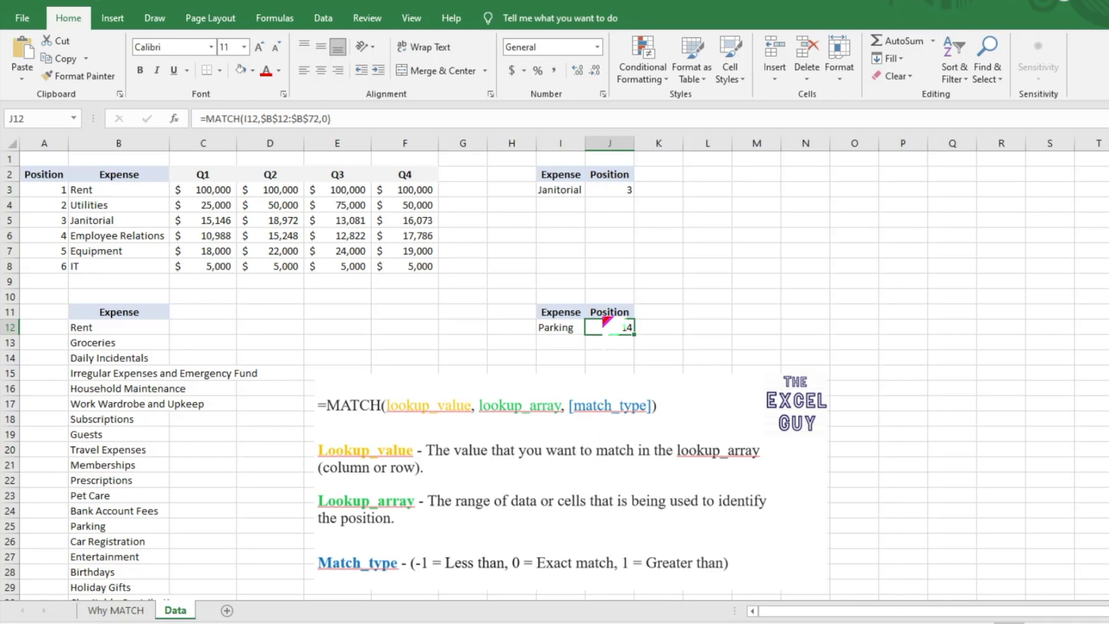
pyautogui.doubleClick(604, 324)
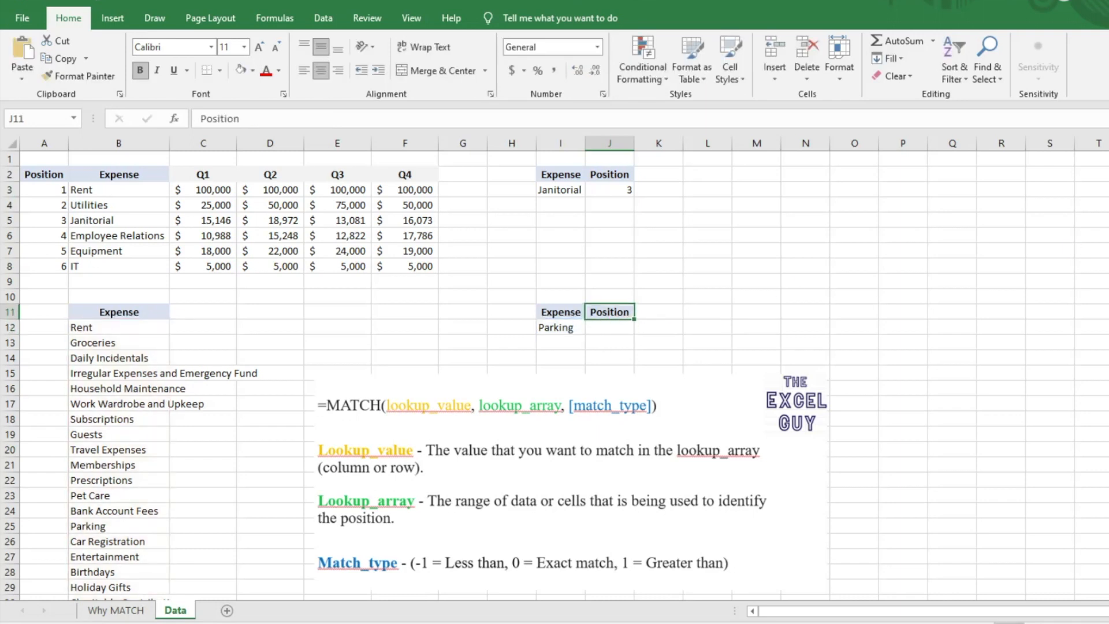
pyautogui.scroll(-5, 795, 294)
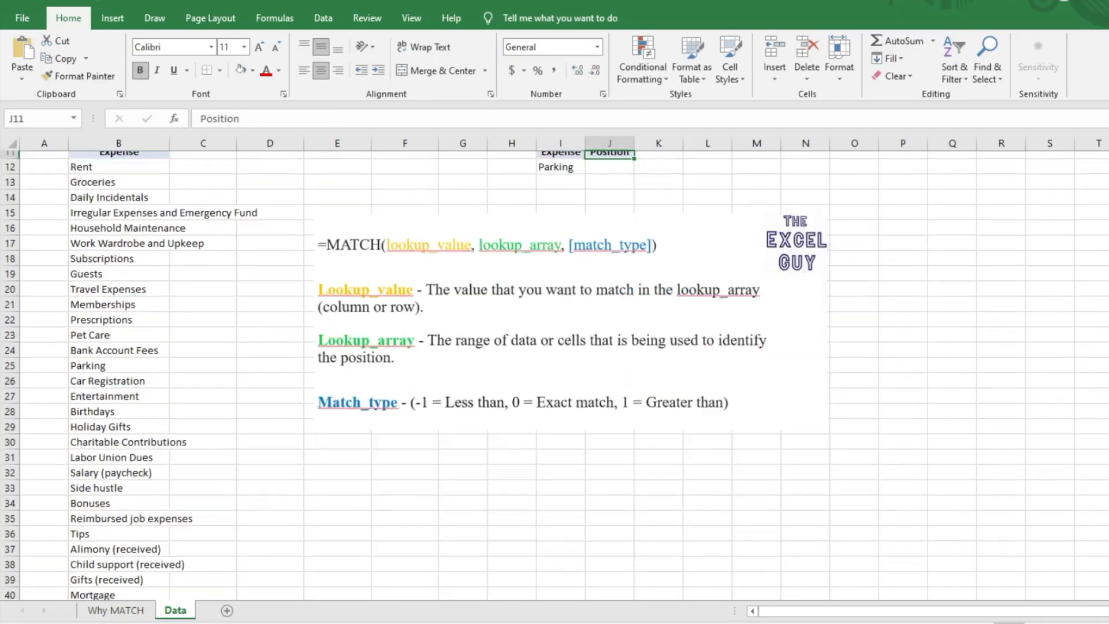
pyautogui.scroll(6, 795, 295)
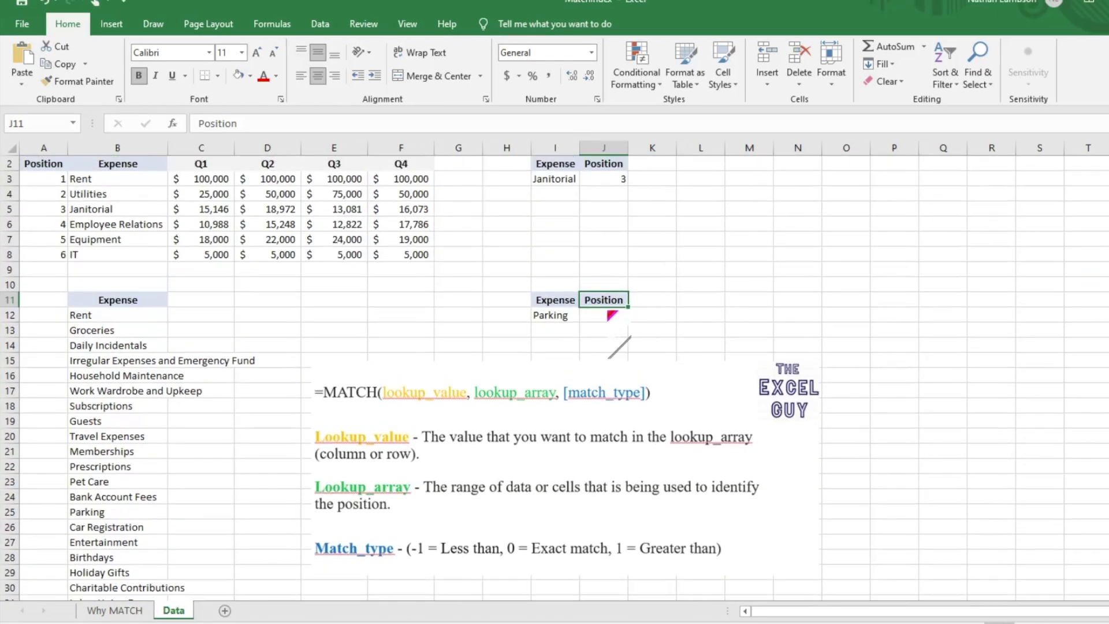
# Enter =MATCH(I12,B12:B72,0) in cell J12 to find Parking's position in the long expense list.
pyautogui.click(611, 315)
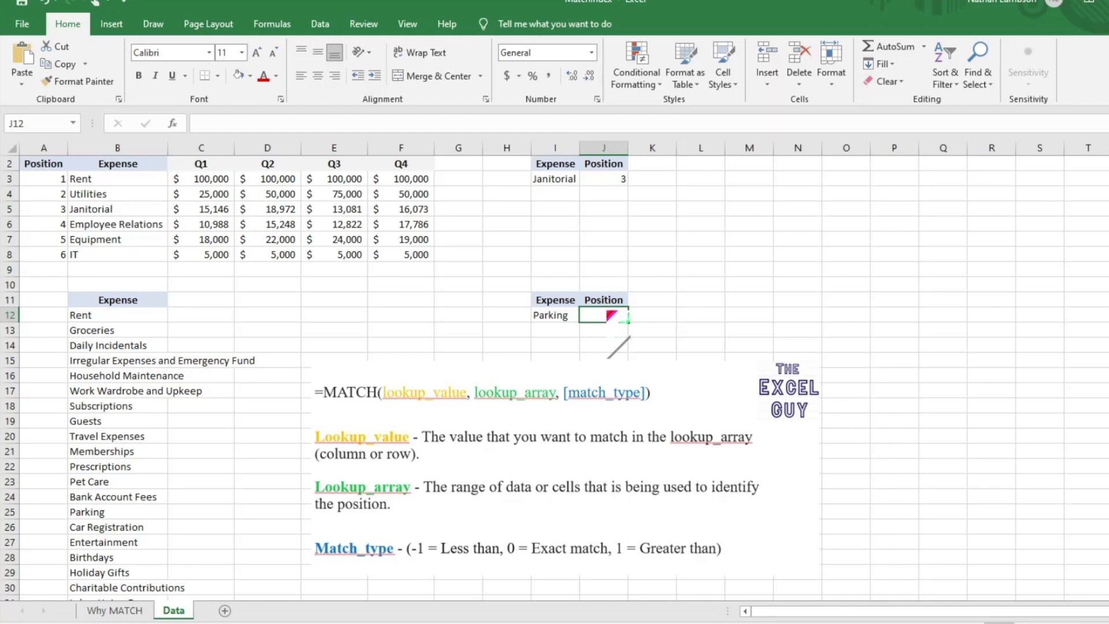
pyautogui.write('=match')
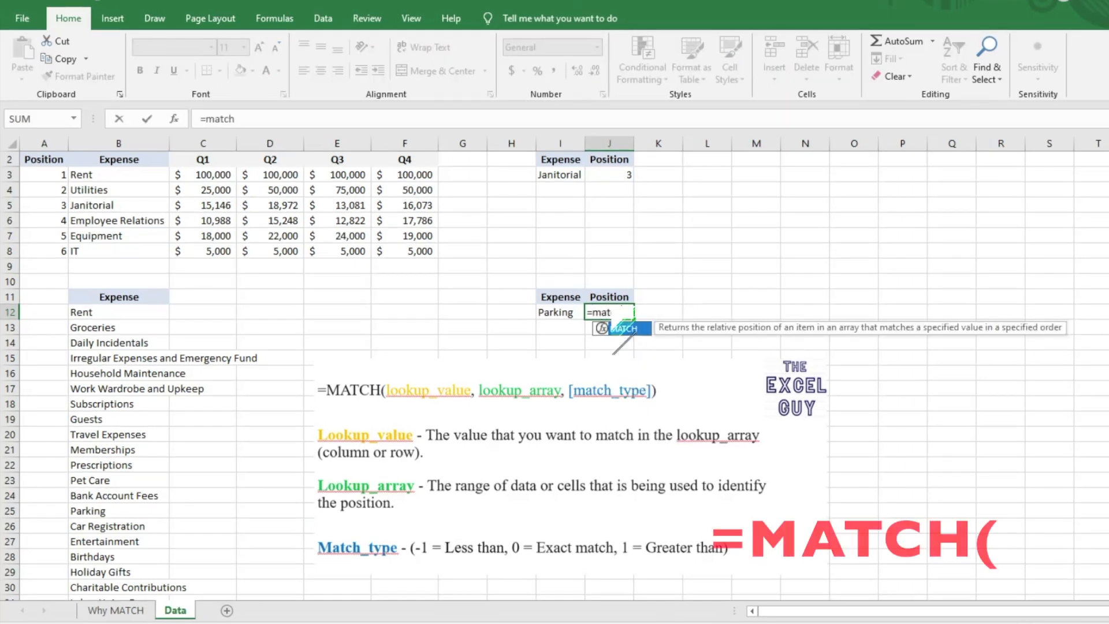
pyautogui.press('Tab')
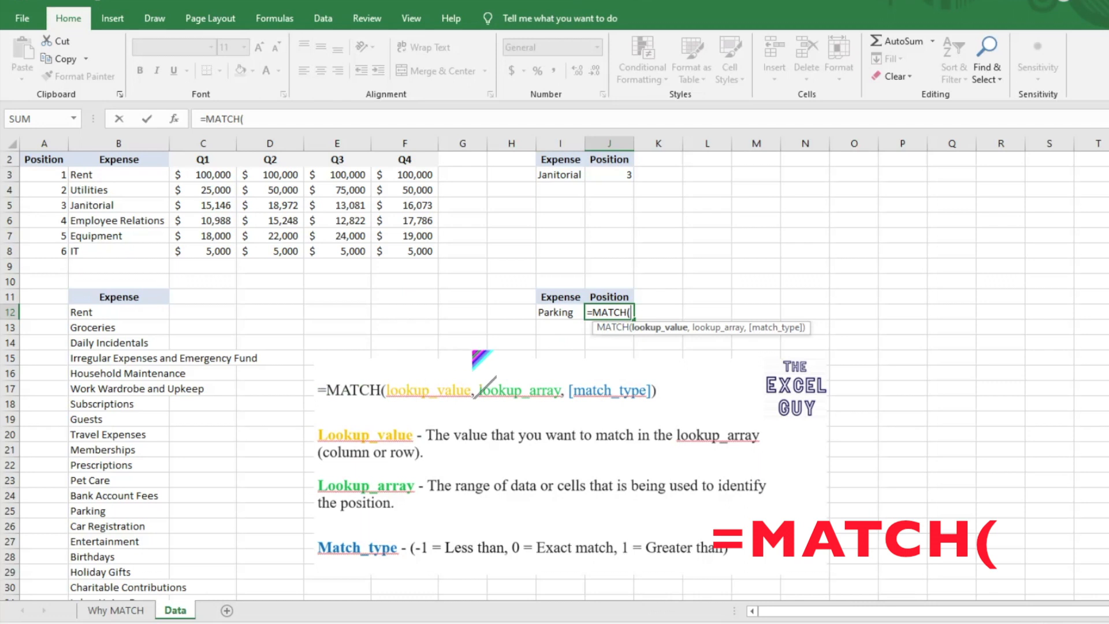
pyautogui.click(549, 312)
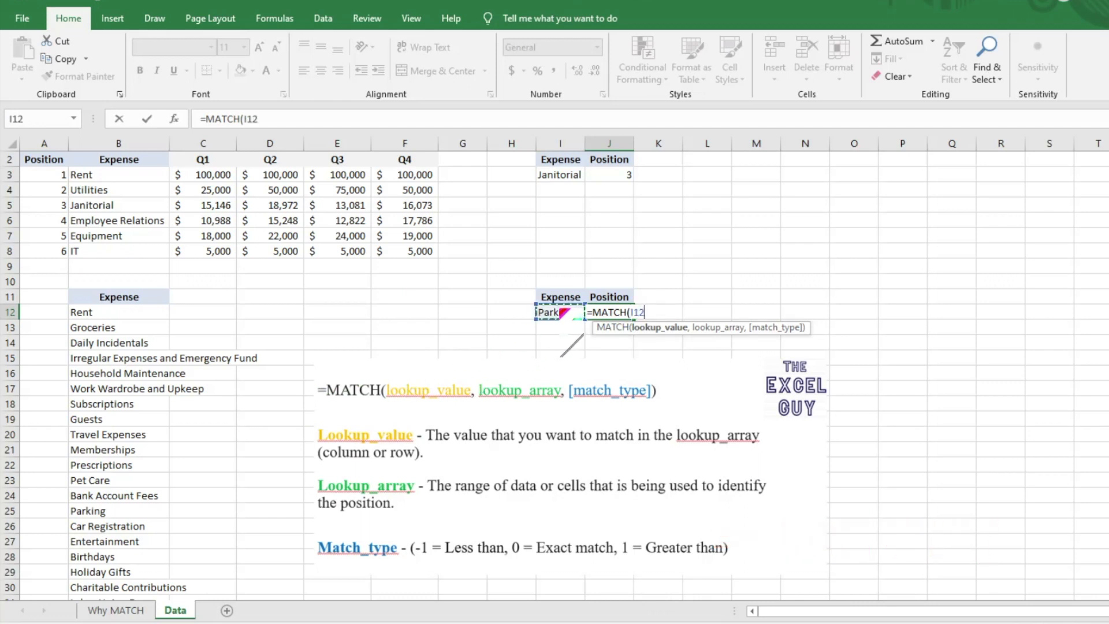
pyautogui.write(',')
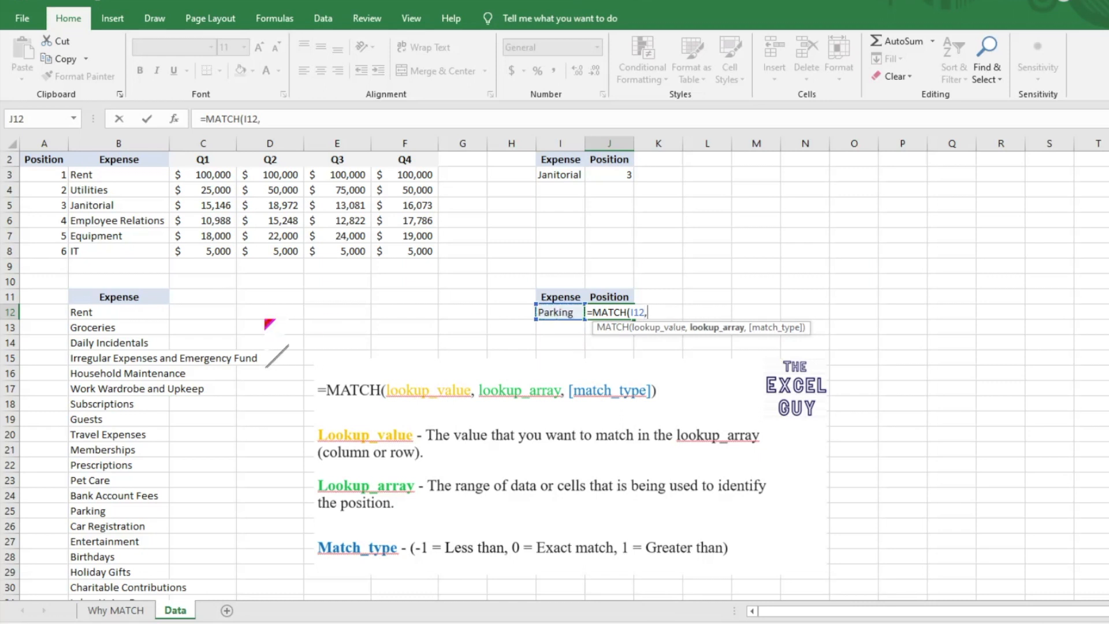
pyautogui.click(148, 313)
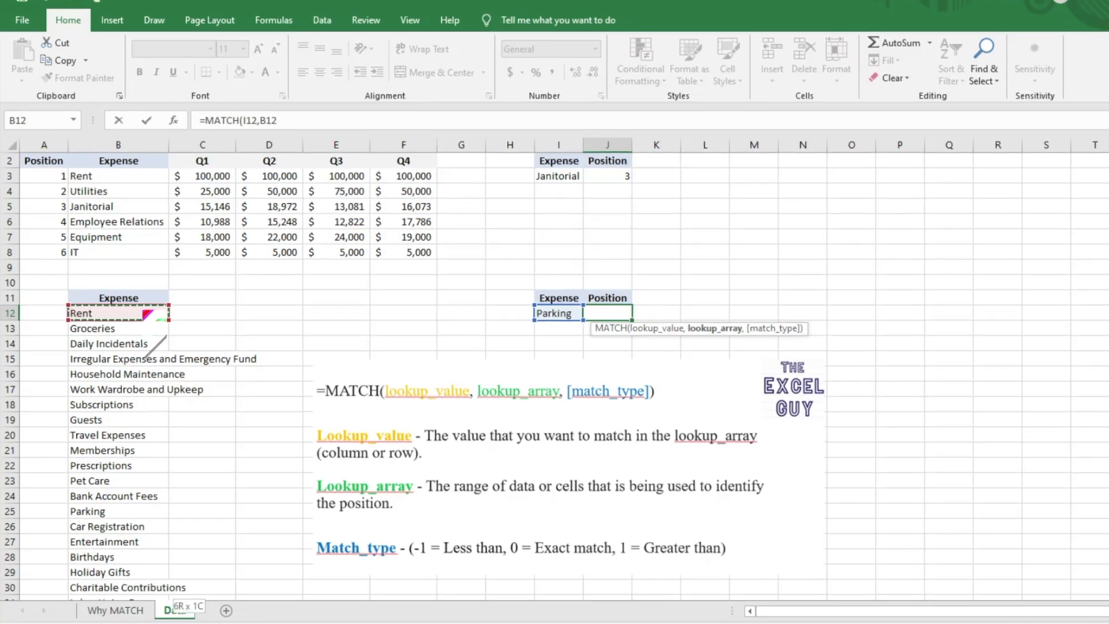
pyautogui.hotkey('ctrl', 'shift', 'Down')
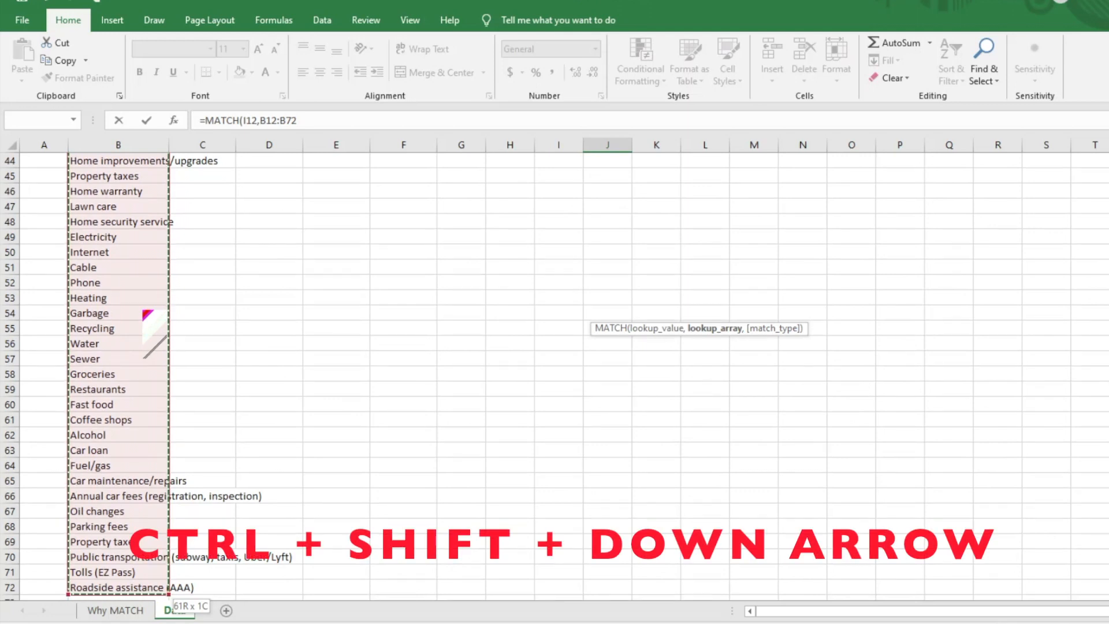
pyautogui.write(',')
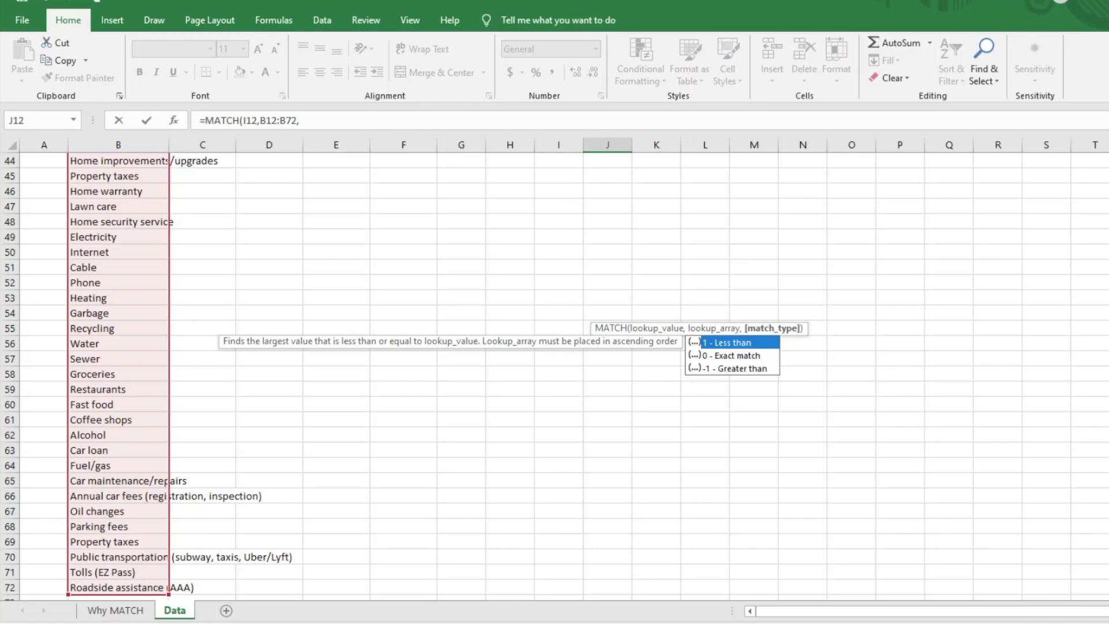
pyautogui.scroll(14, 684, 312)
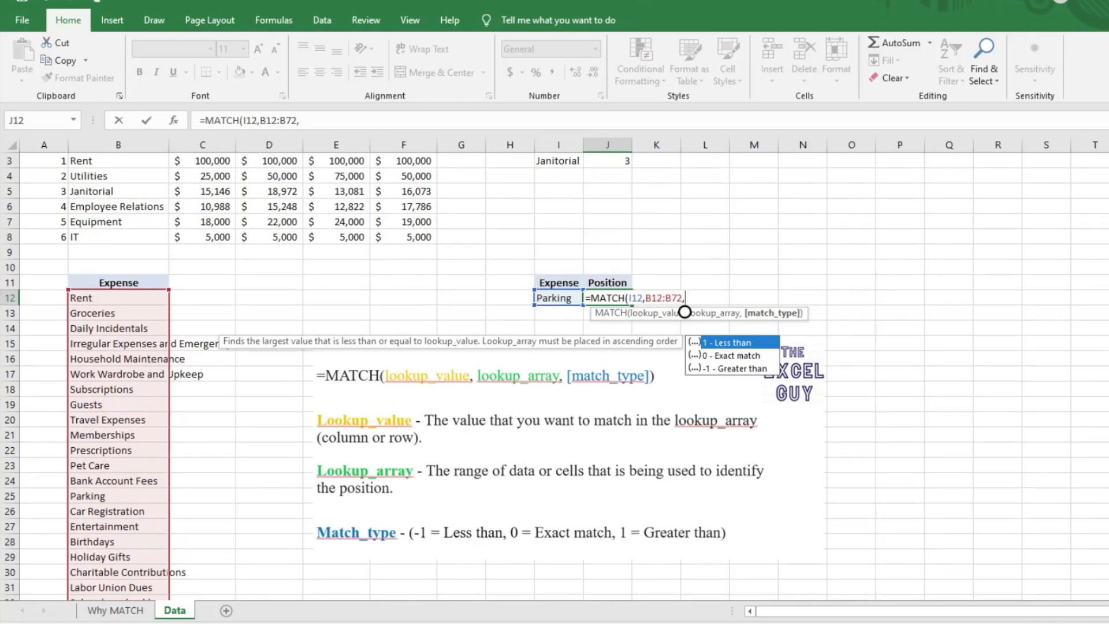
pyautogui.write('0')
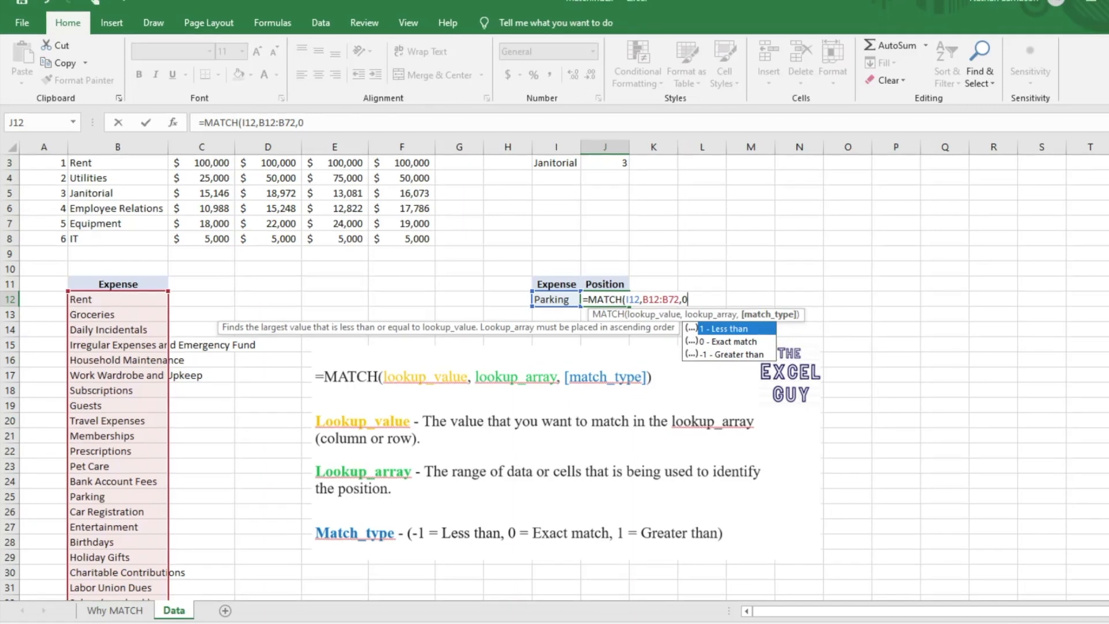
pyautogui.write(')')
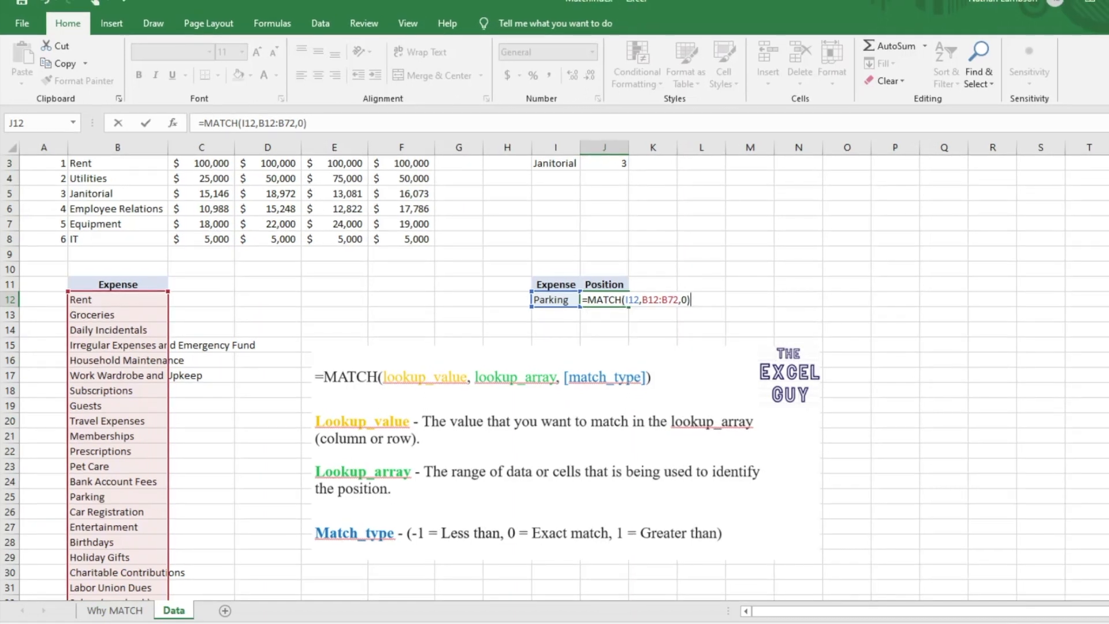
pyautogui.press('Return')
# Check the J12 result against the expense list by selecting B12:B25, from Rent through Parking.
pyautogui.click(612, 298)
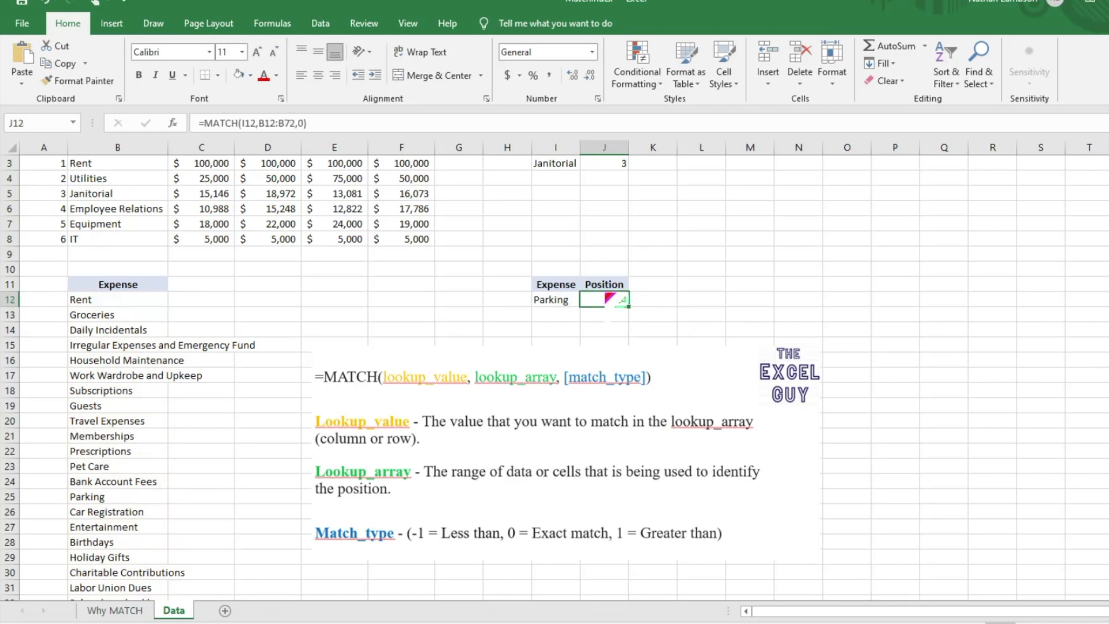
pyautogui.moveTo(92, 299); pyautogui.dragTo(100, 500)
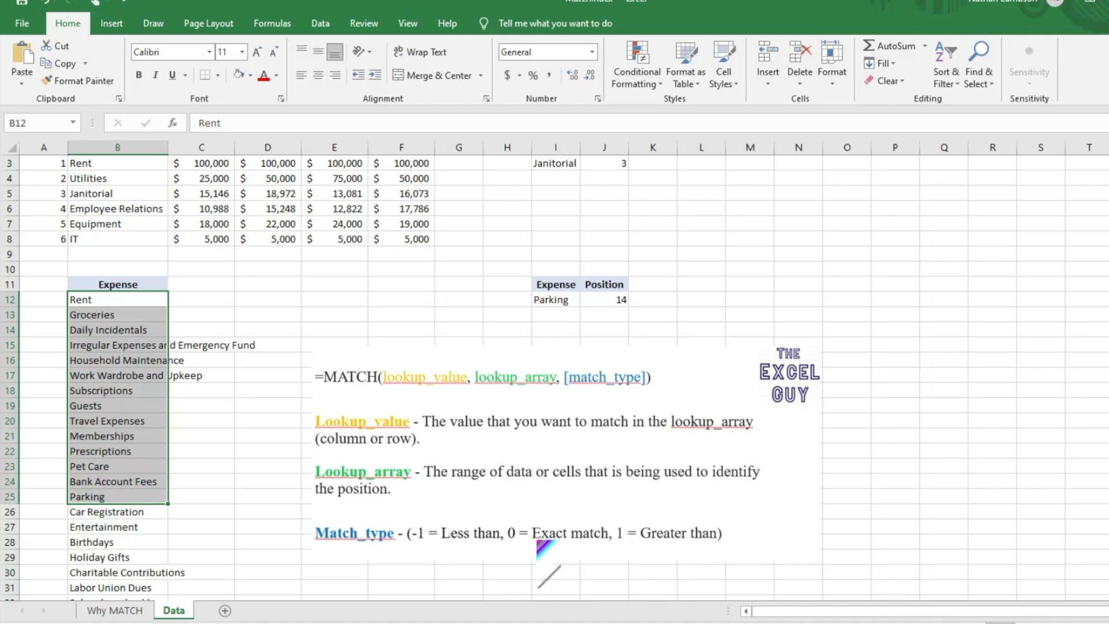